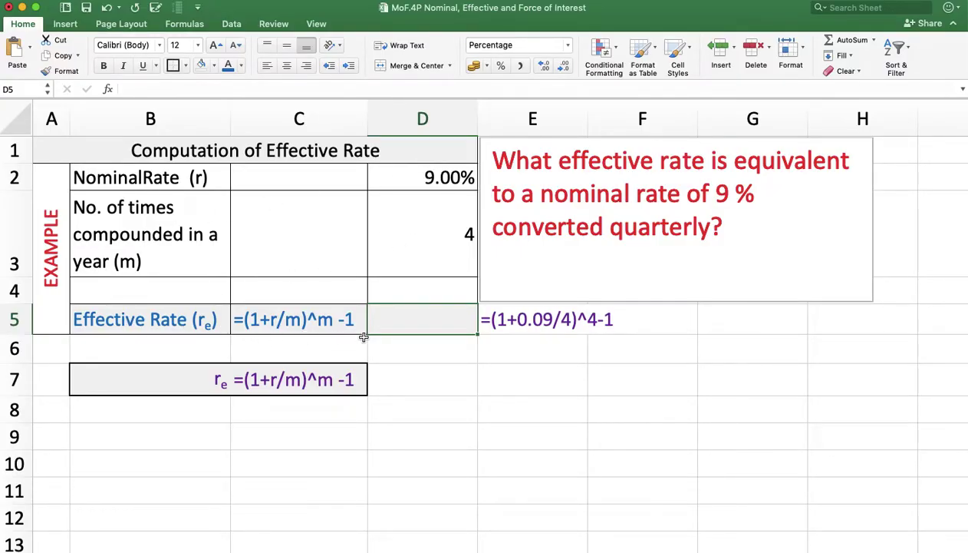
- Enter =(1+D2/D3)^D3-1 in D5, turning 9.00% with 4 compoundings into 9.31%
type("=")
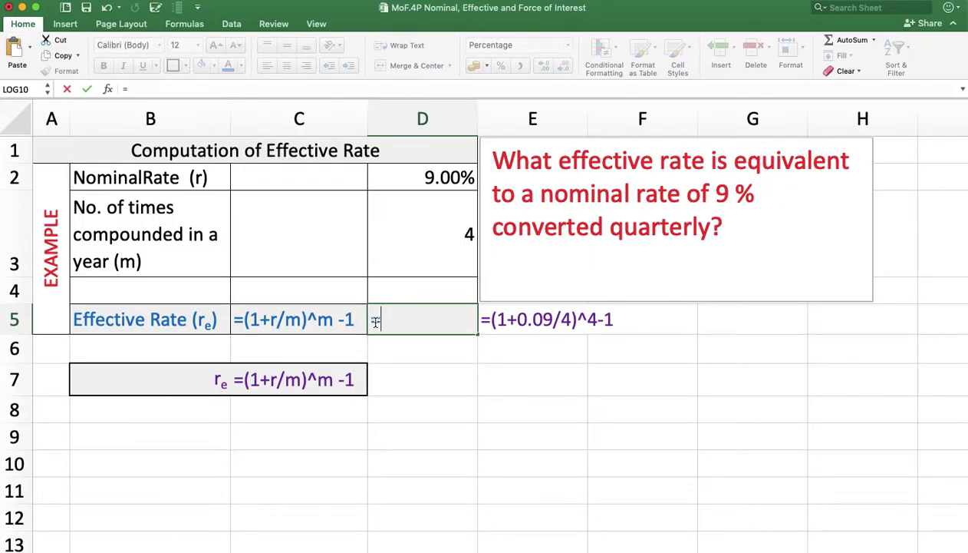
type("(1+")
left_click(422, 176)
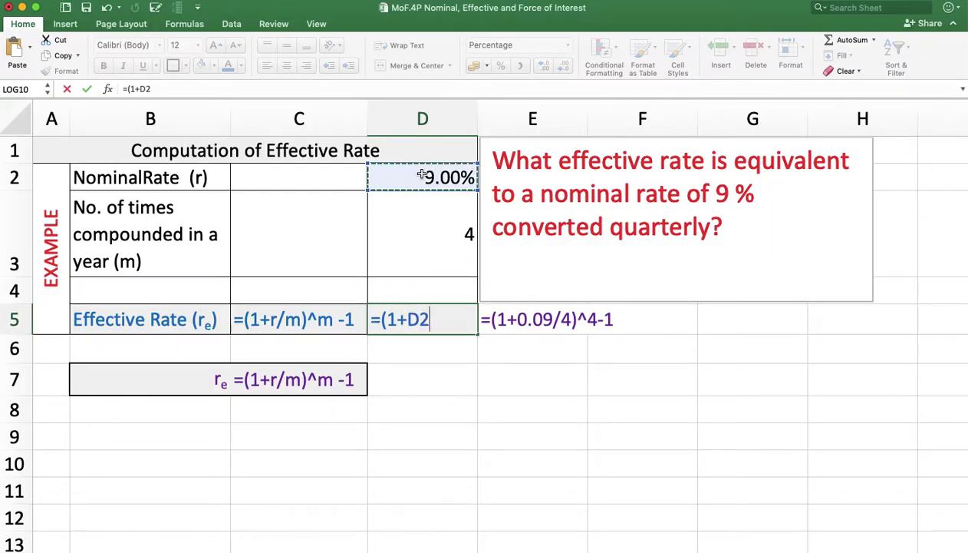
type("/")
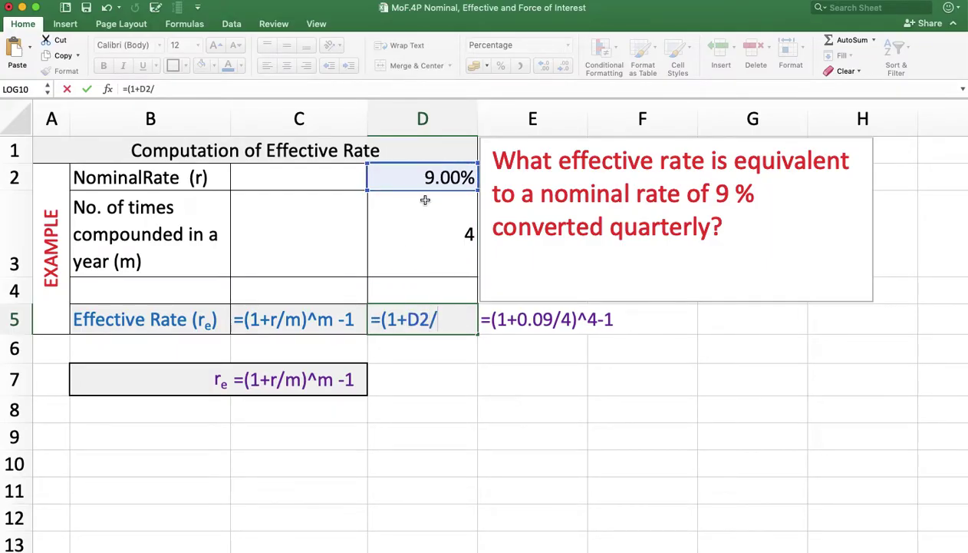
left_click(427, 225)
type(")")
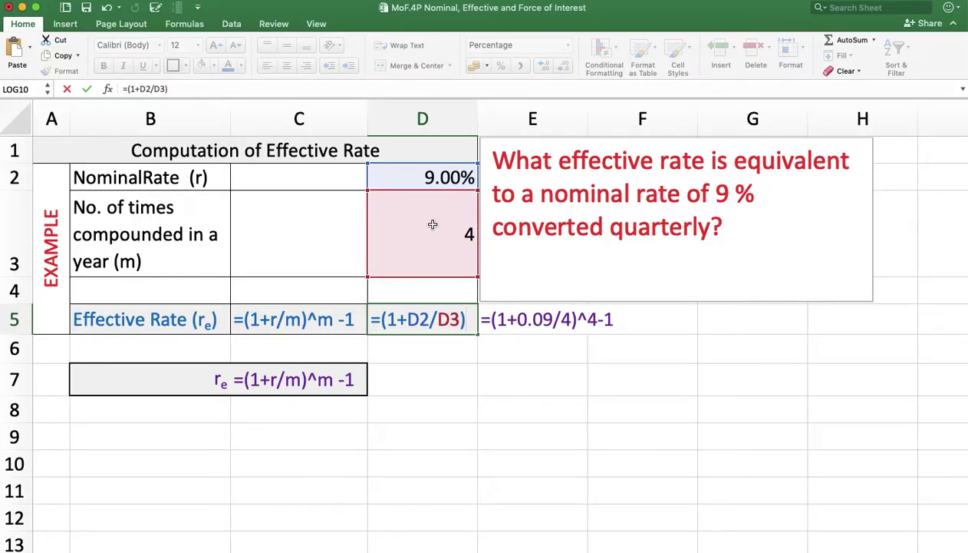
type("^")
left_click(432, 223)
type("-1")
key("Return")
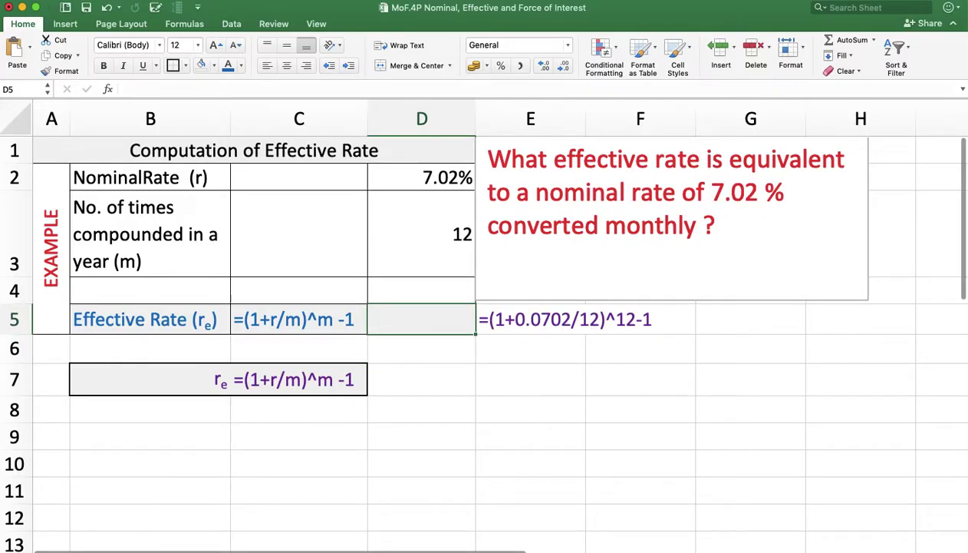
left_click(368, 332)
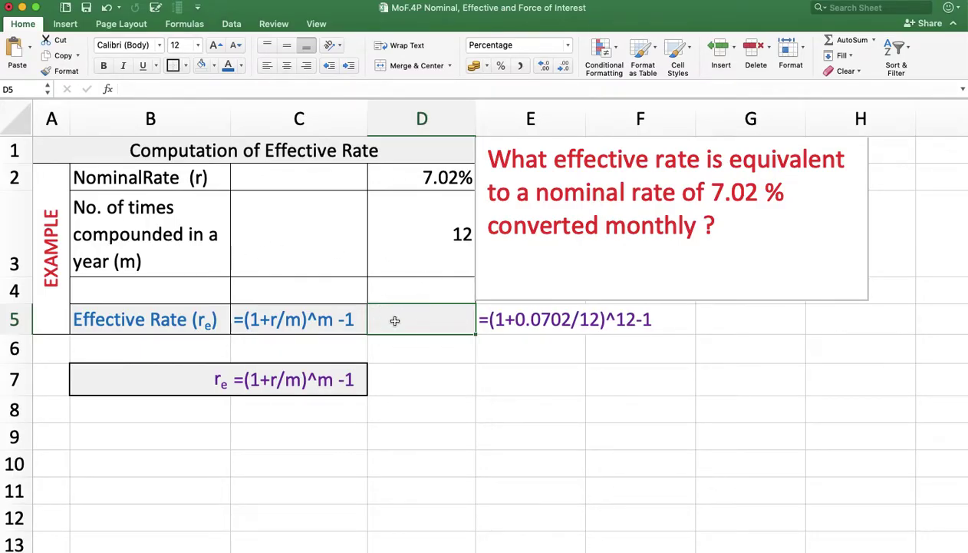
- Enter =(1+D2/D3)^D3-1 in D5, yielding 7.25% for 7.02% monthly, and move to the next sheet
type("=(1")
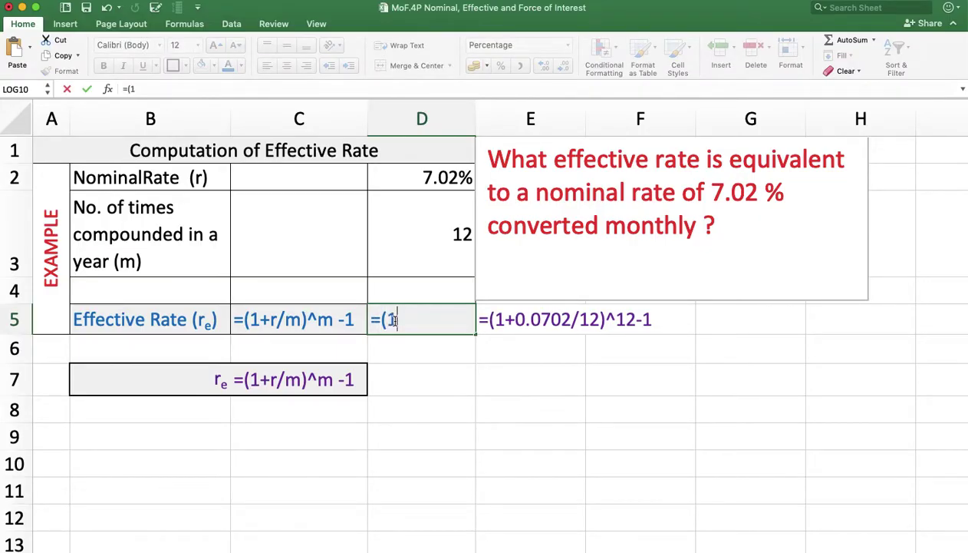
type("+")
left_click(444, 185)
type("/")
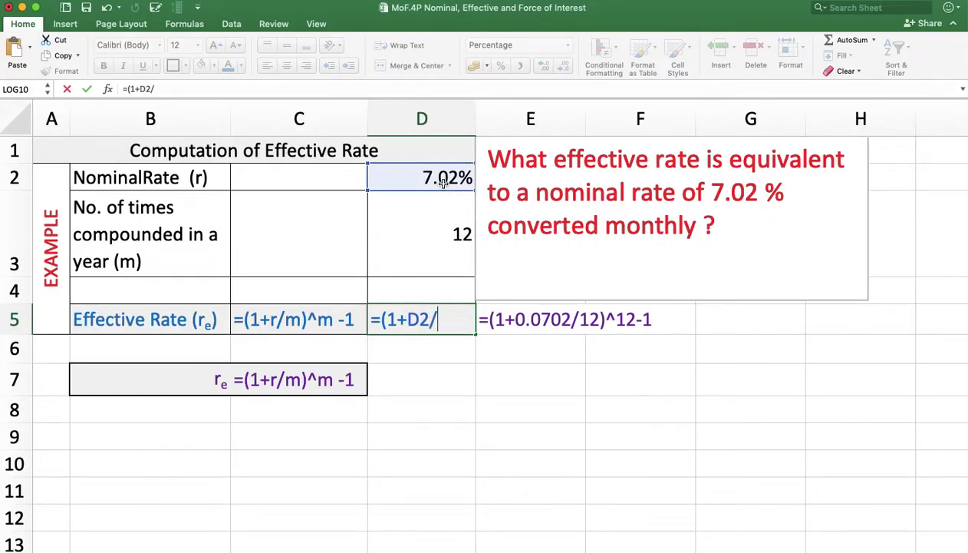
left_click(443, 224)
type(")^")
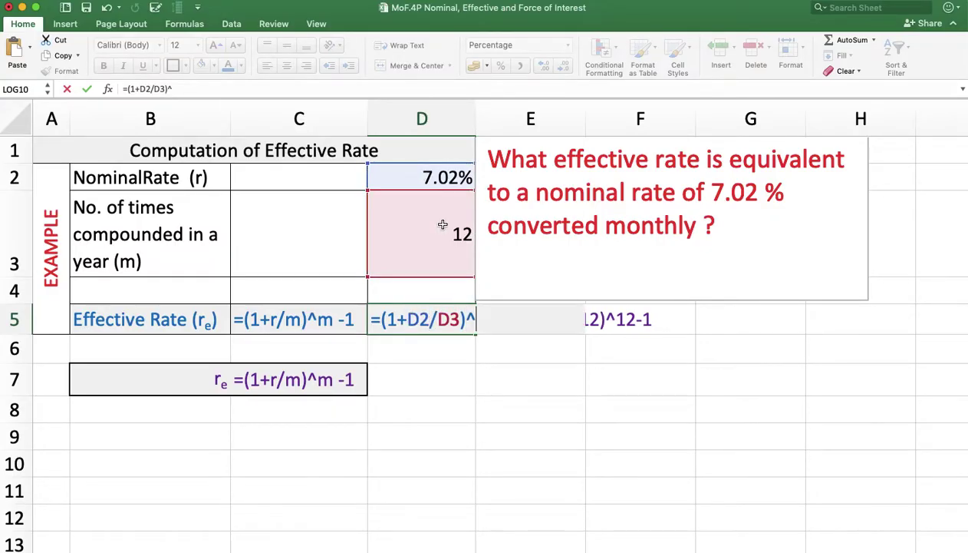
left_click(433, 252)
type("-1")
key("Return")
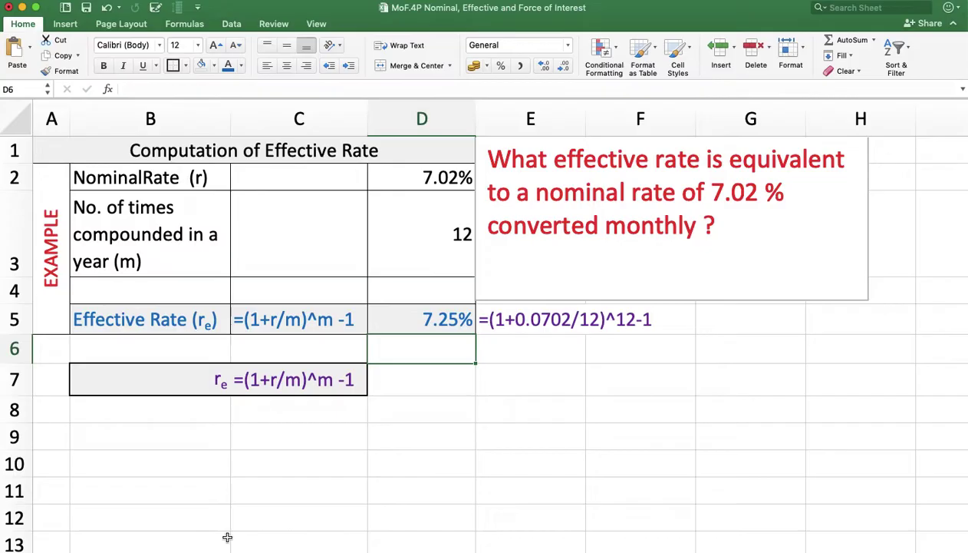
key("ctrl+Page_Down")
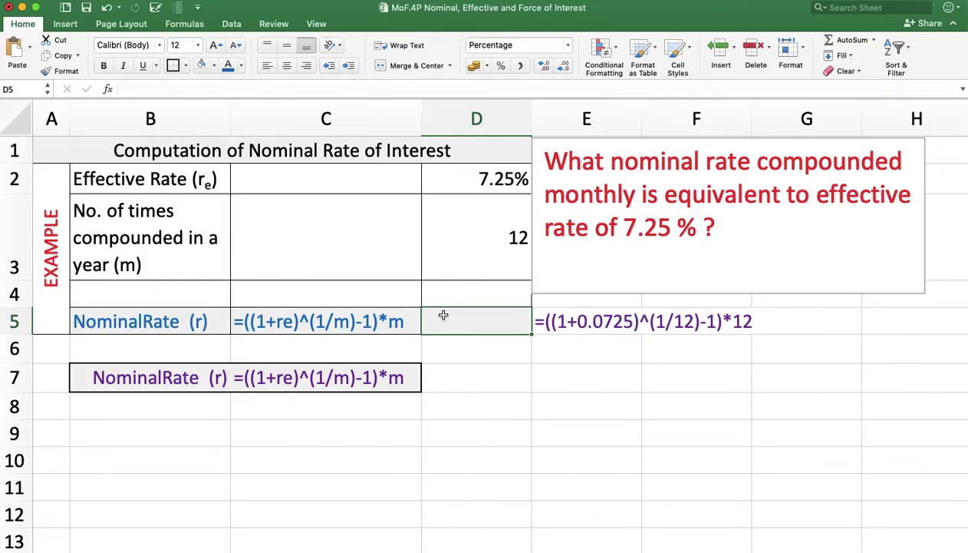
- Enter =((1+D2)^(1/D3)-1)*D3 in D5 to get the 7.02% nominal rate from 7.25% monthly
type("=((1;")
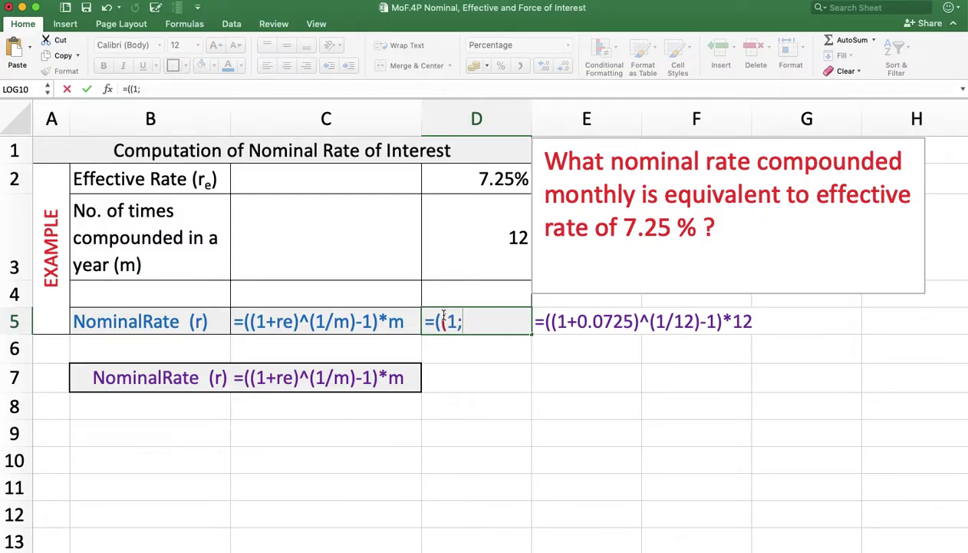
key("BackSpace")
type("+")
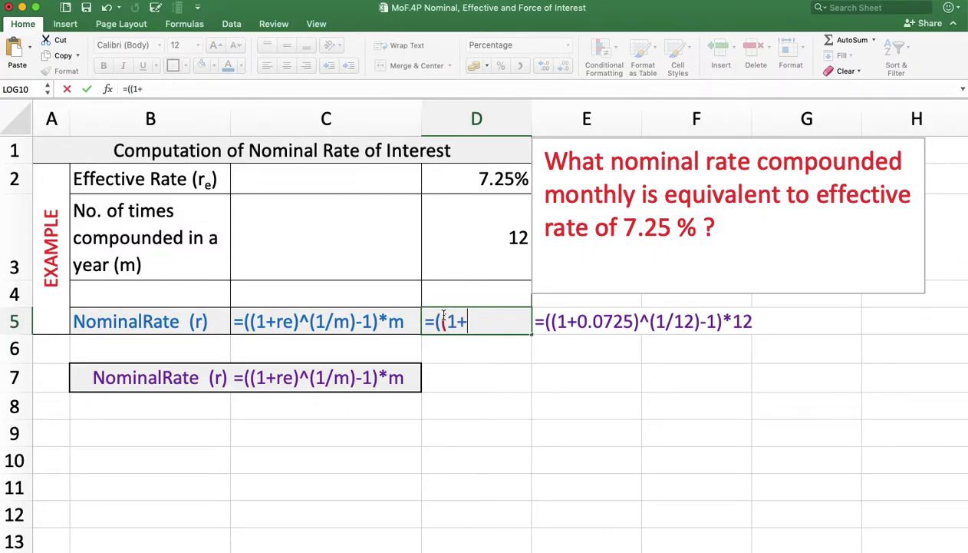
left_click(504, 181)
type(")^(")
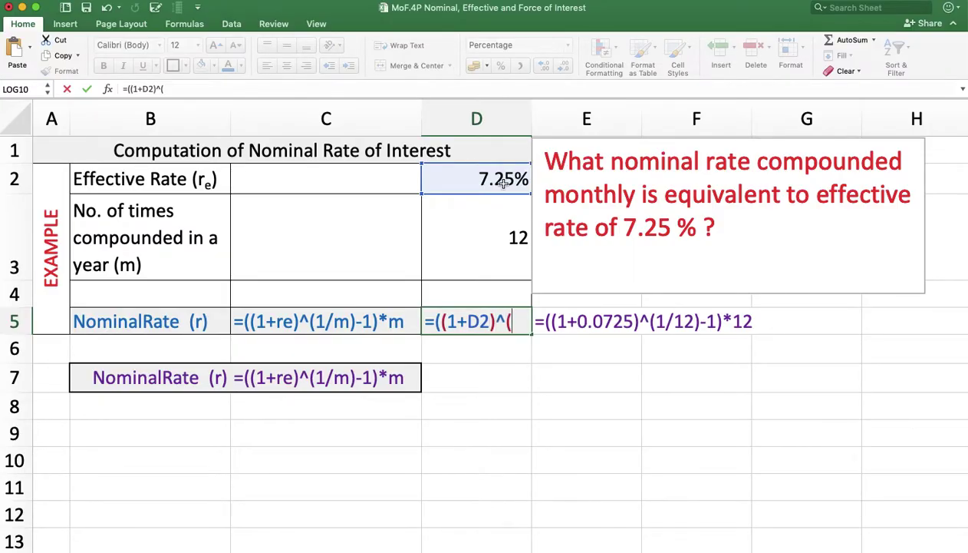
type("1/")
left_click(501, 222)
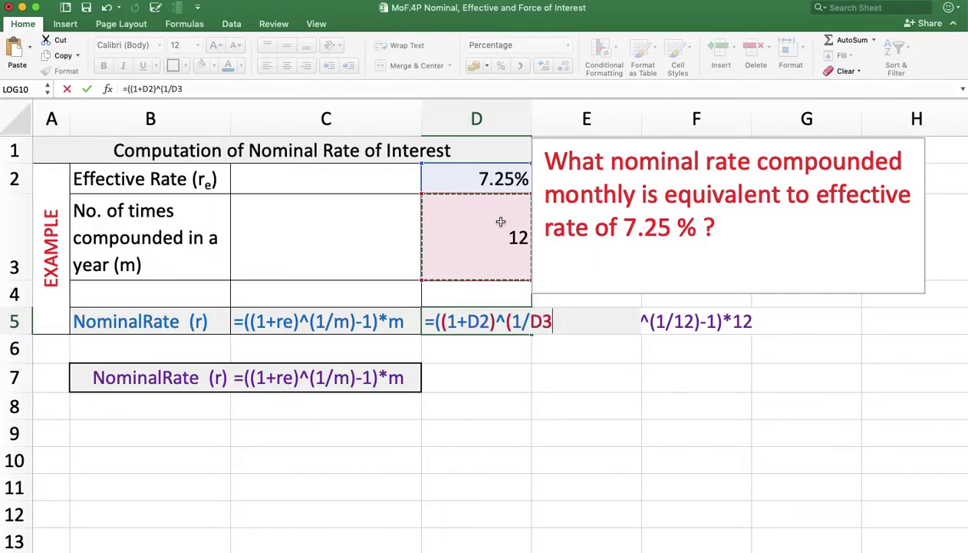
type(")-1")
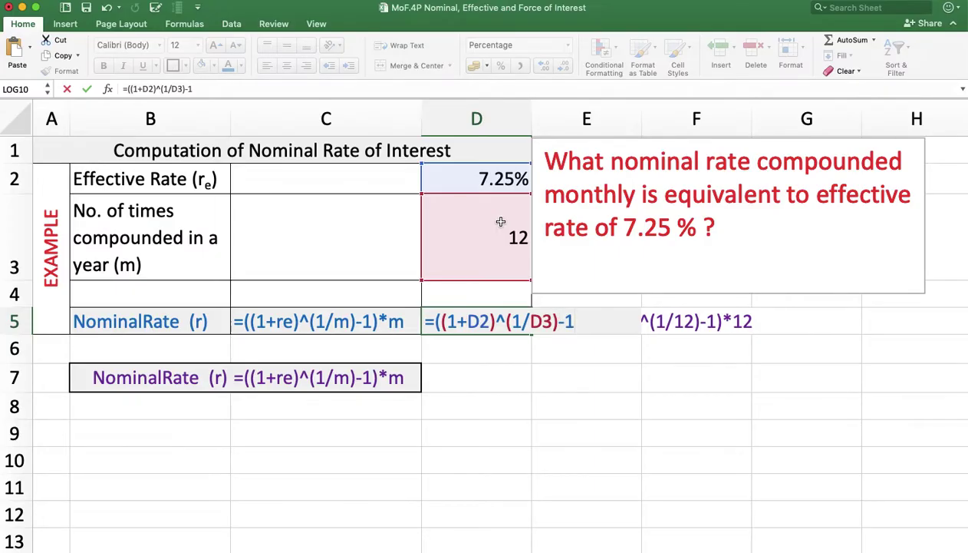
type(")*")
left_click(499, 221)
key("Return")
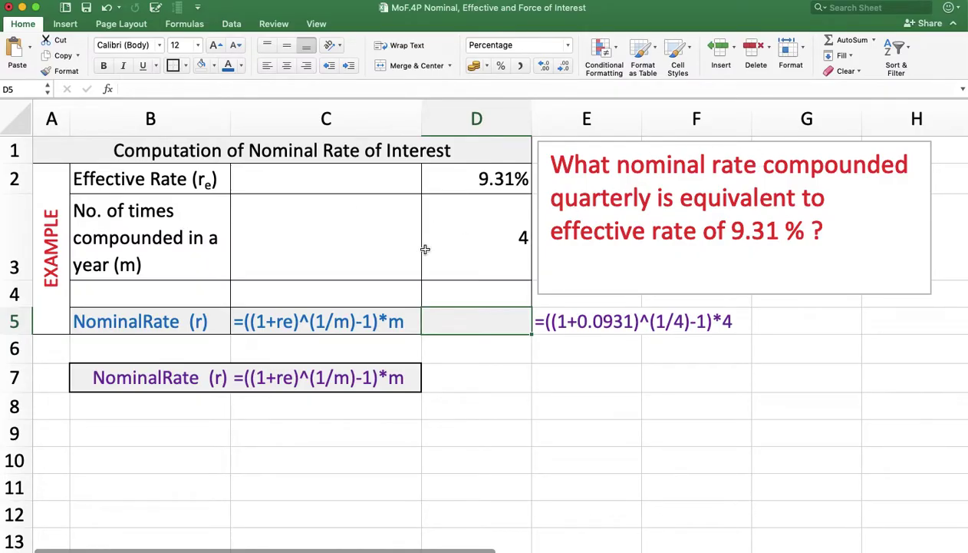
- In D5, enter =((1+D2)^(1/D3)-1)*D3 for 9.31% quarterly, returning 9.00%
left_click(443, 316)
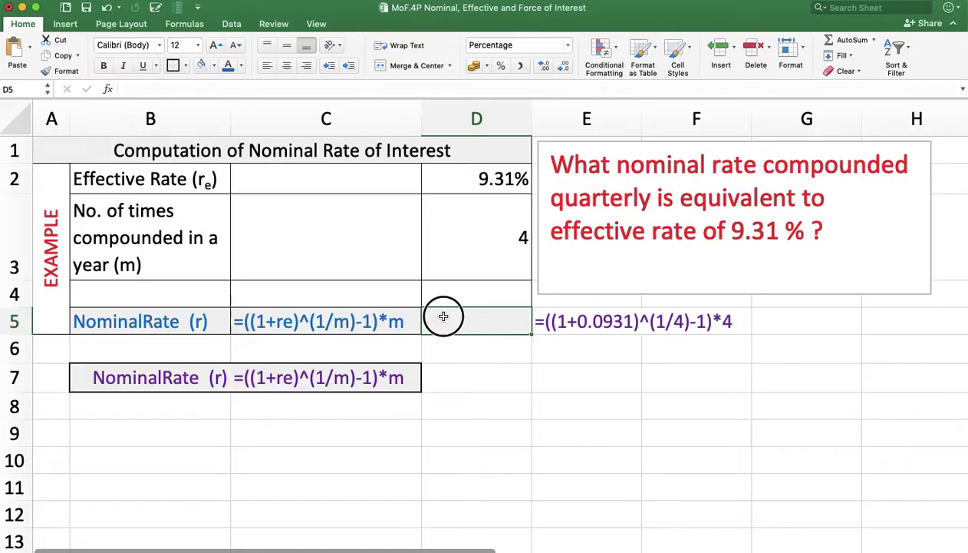
type("=")
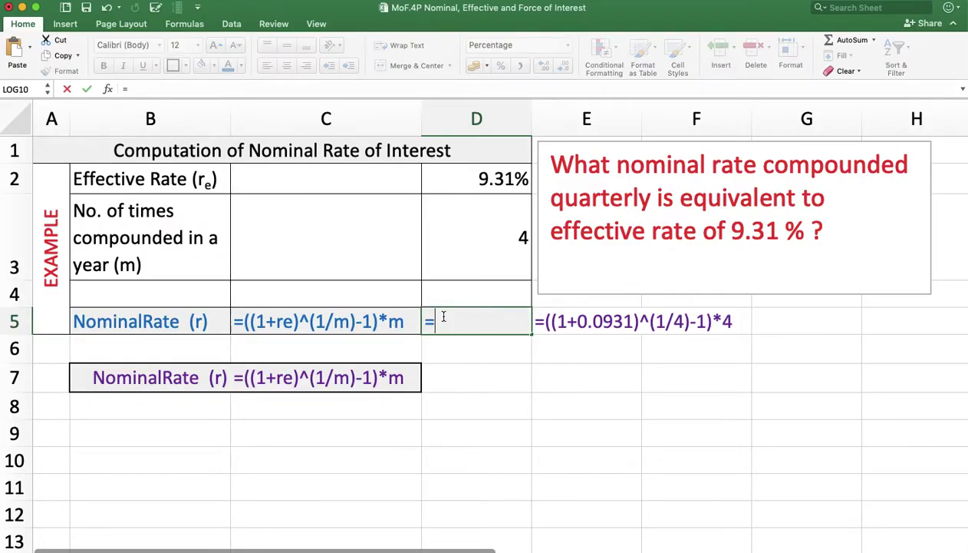
type("((1+")
left_click(489, 178)
type(")")
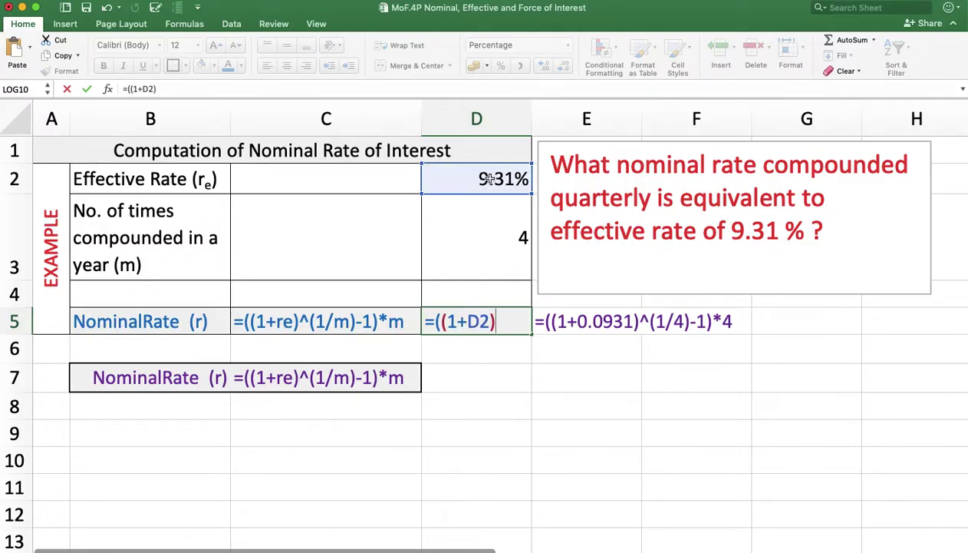
type("^(1/")
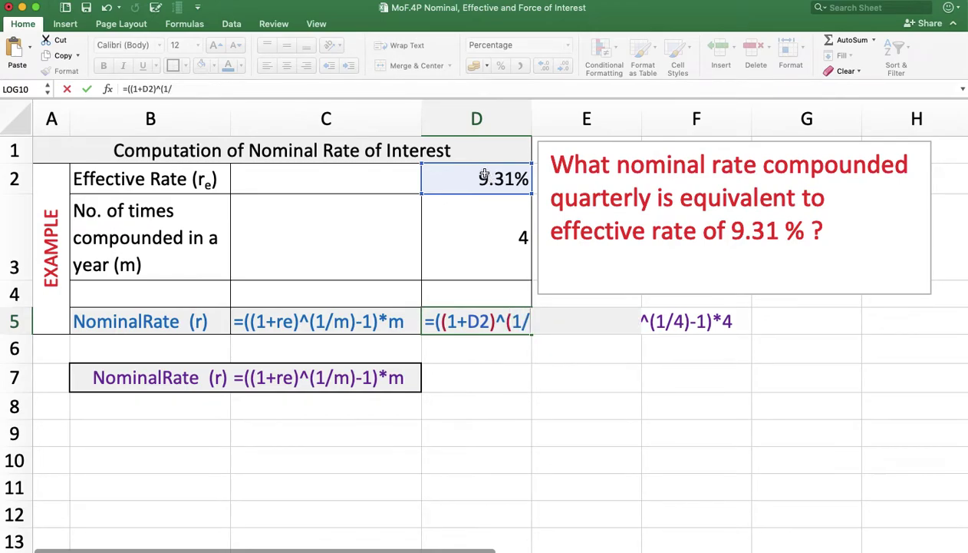
left_click(501, 229)
type(")")
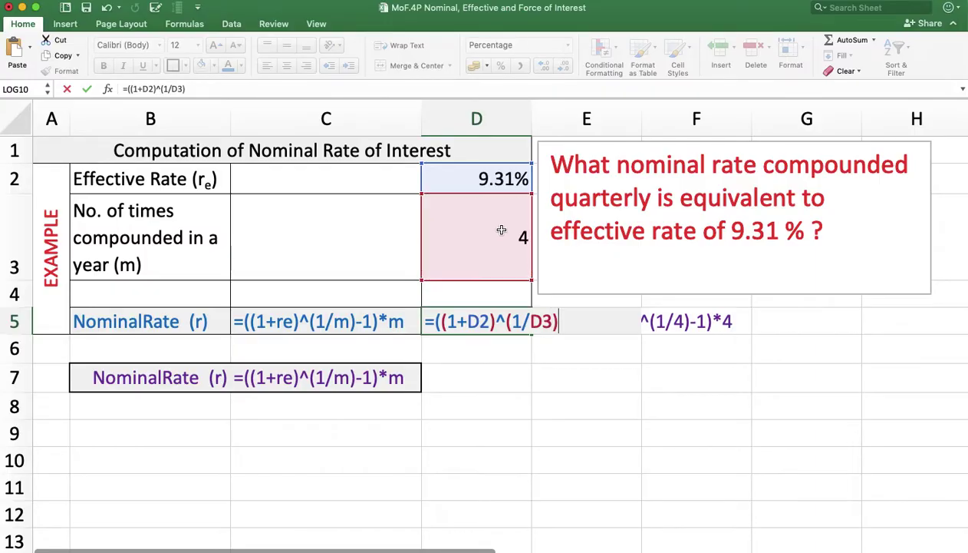
type("-1)*")
left_click(501, 229)
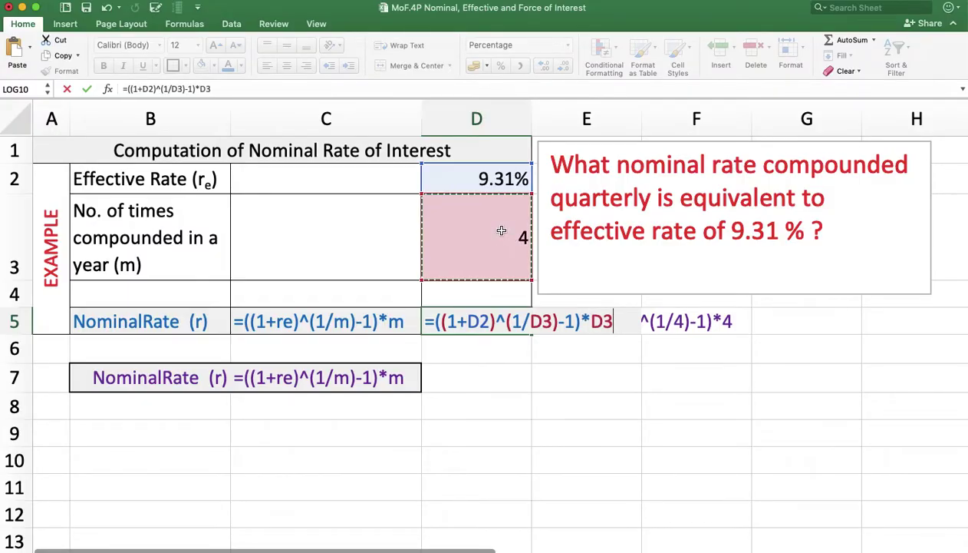
key("Return")
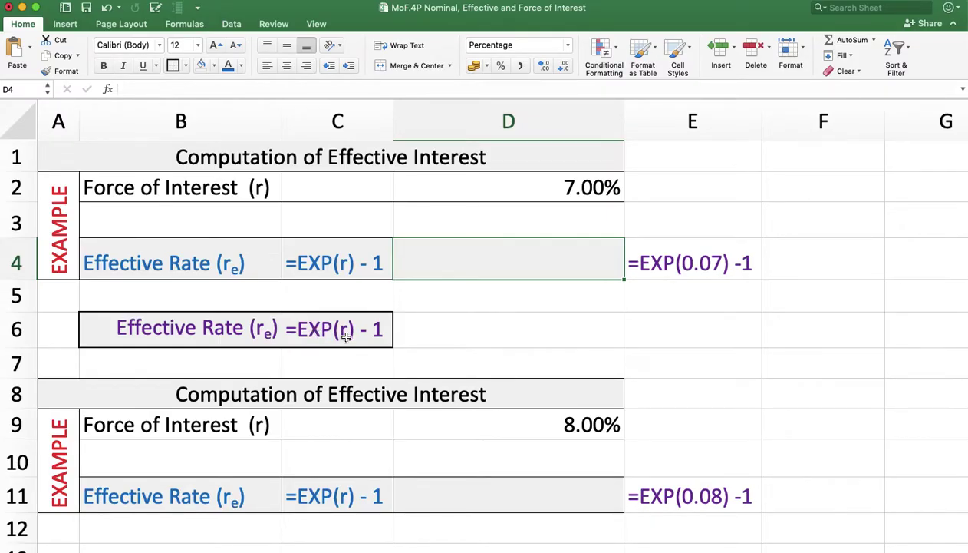
- Enter =EXP(D2)-1 in D4 to get the effective rate for the 7.00% force of interest
left_click(426, 265)
type("=E")
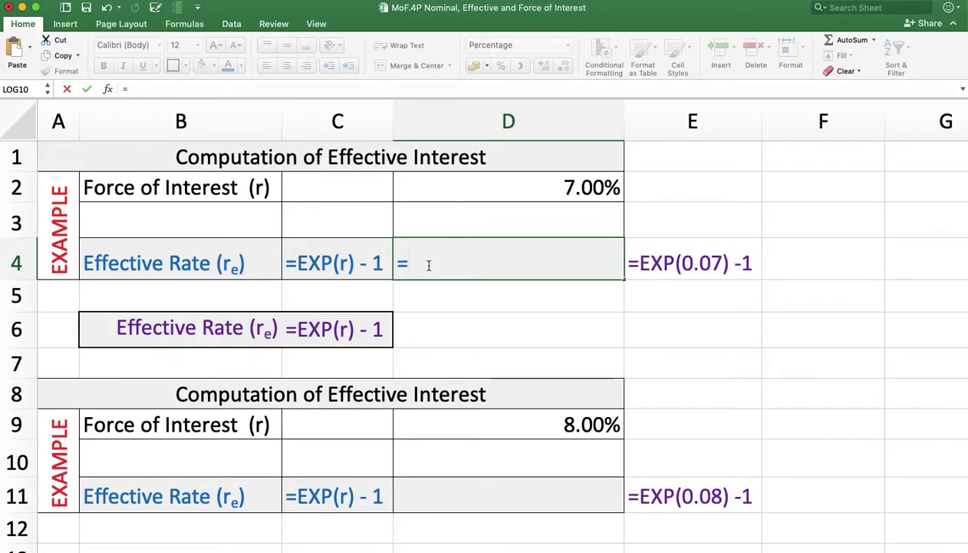
double_click(417, 296)
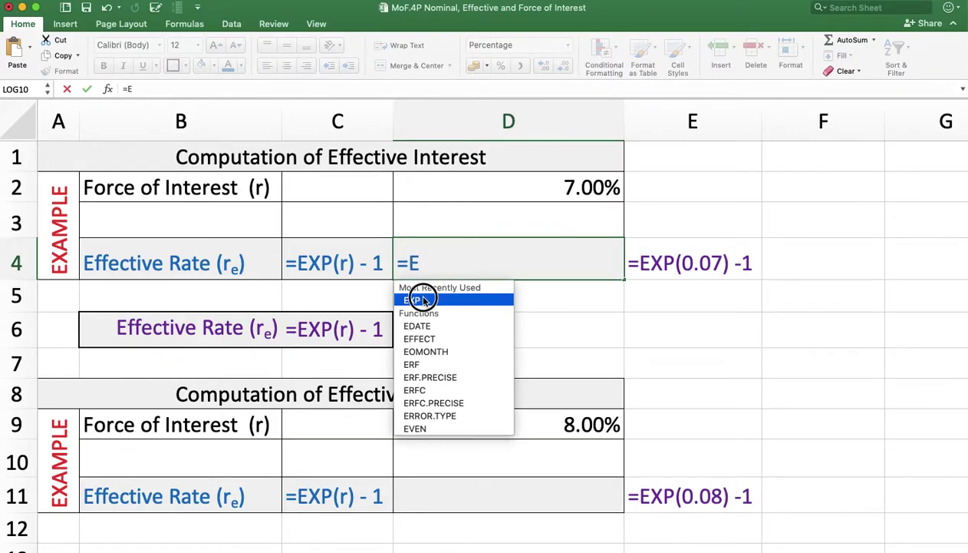
left_click(536, 185)
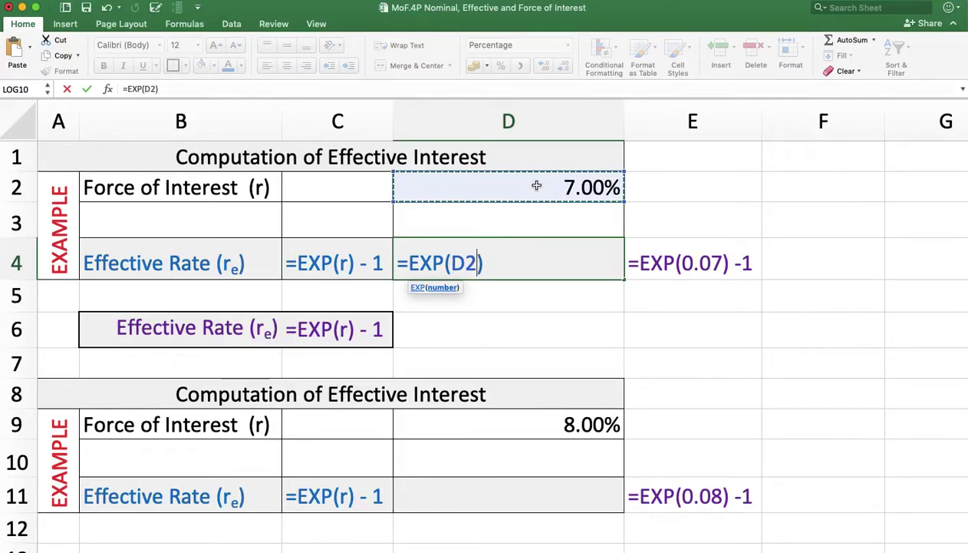
type(")")
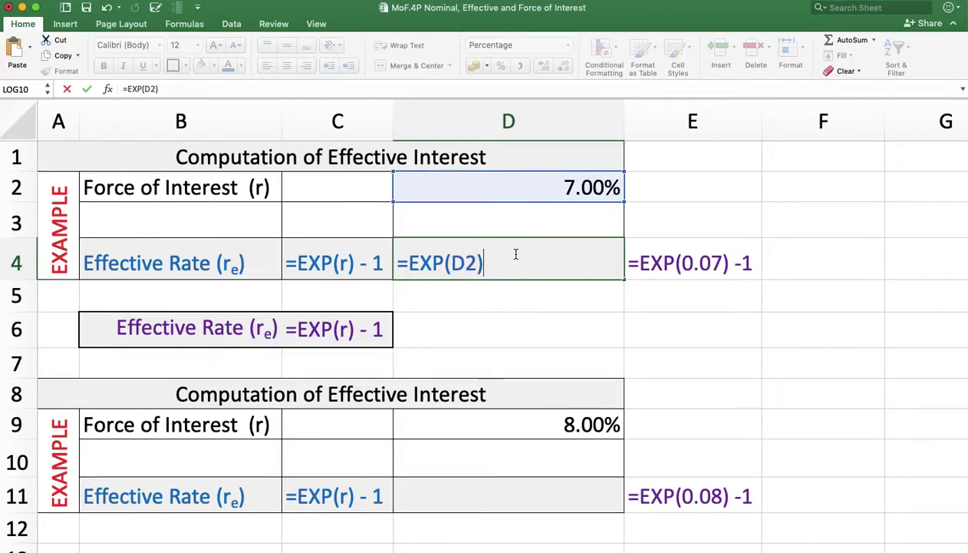
type("-1")
key("Return")
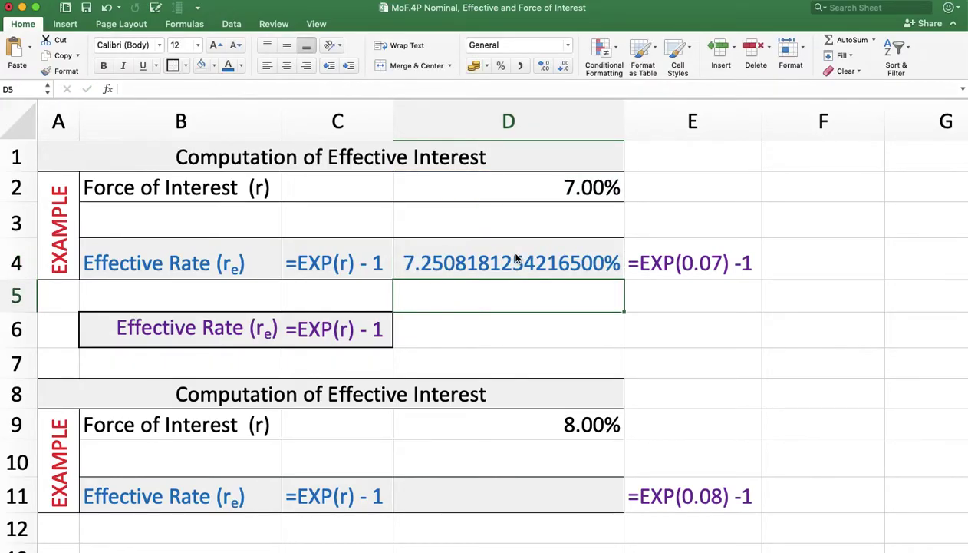
- Format D4 to two decimal places so it reads 7.25%
left_click(516, 258)
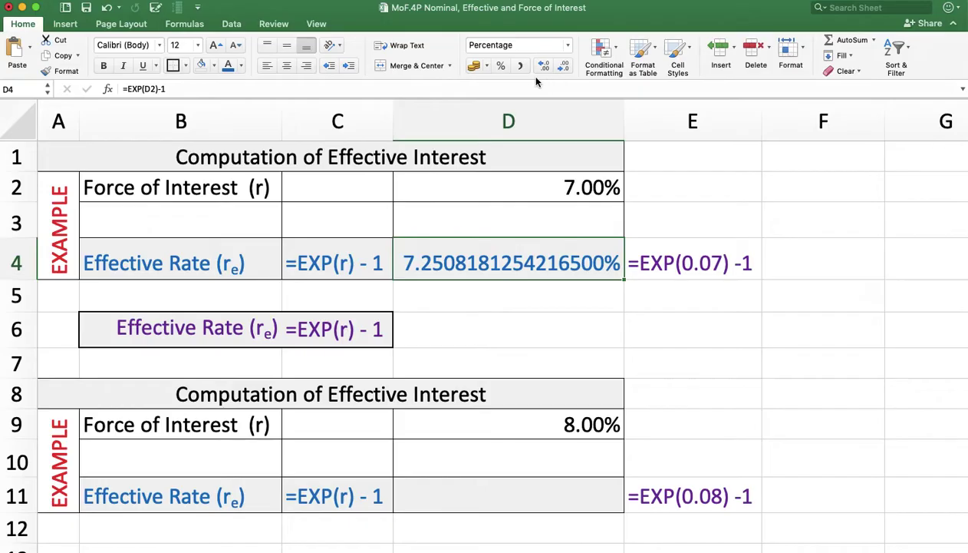
left_click(563, 68)
left_click(562, 67)
left_click(563, 67)
left_click(563, 68)
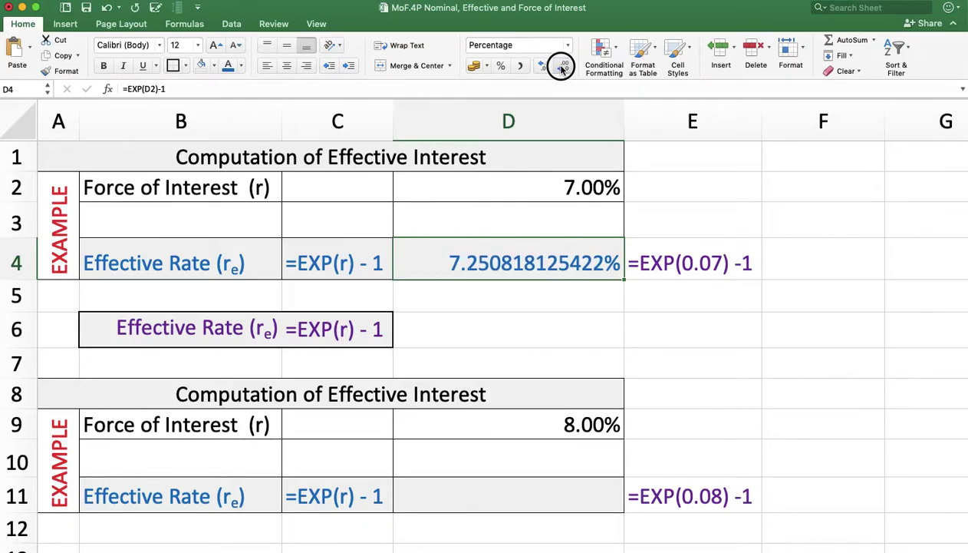
left_click(563, 67)
left_click(563, 68)
left_click(562, 68)
left_click(562, 67)
left_click(562, 68)
left_click(563, 67)
left_click(563, 67)
left_click(562, 68)
left_click(562, 68)
left_click(562, 68)
left_click(563, 67)
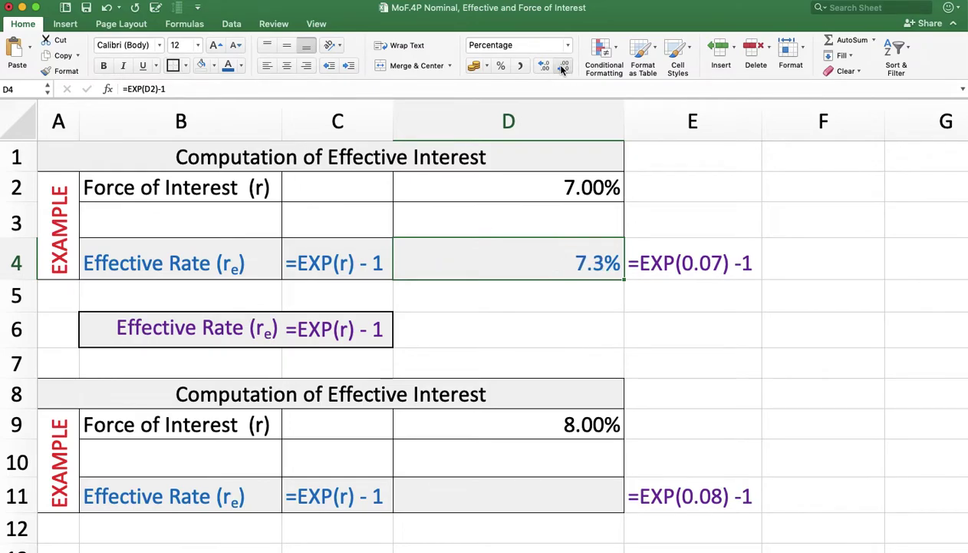
left_click(545, 68)
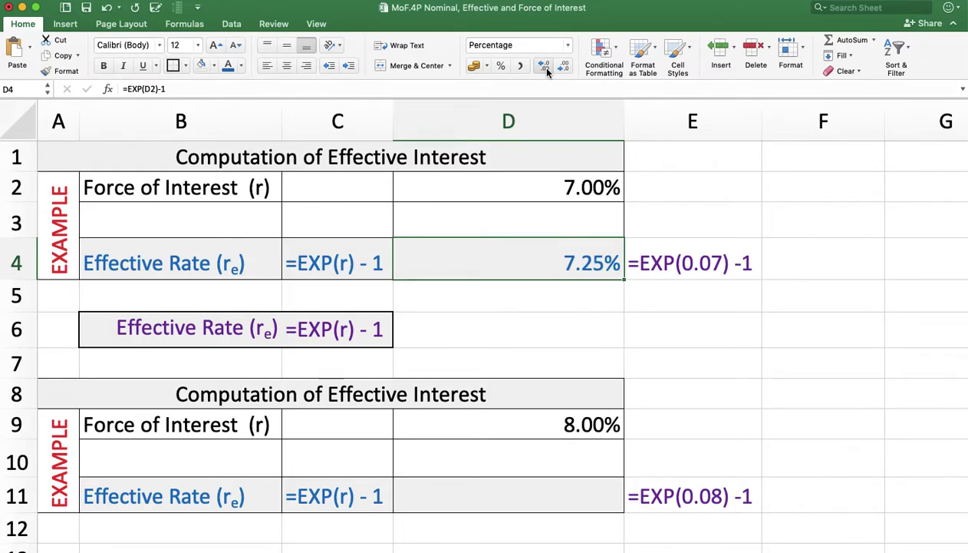
left_click(503, 492)
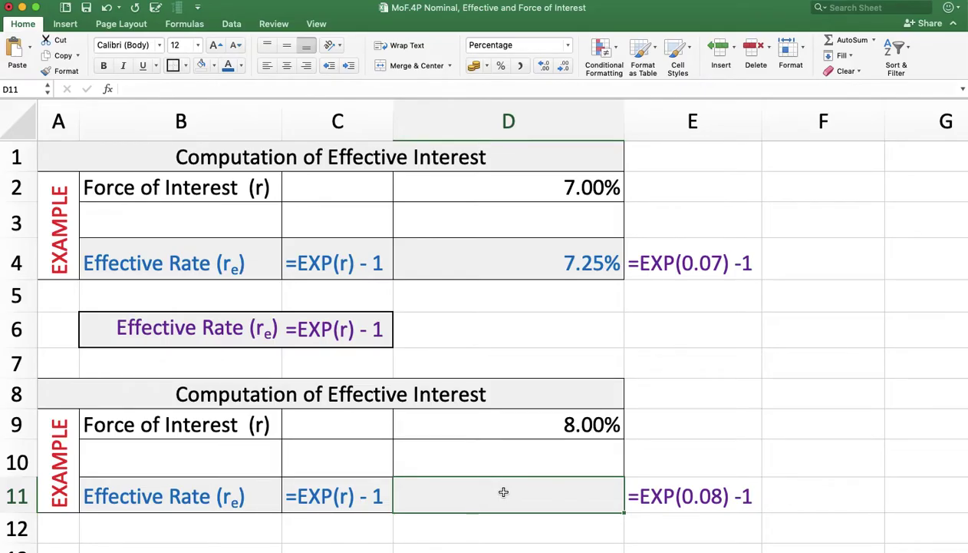
- Enter =EXP(D9)-1 in D11 for the 8.00% force of interest
type("=")
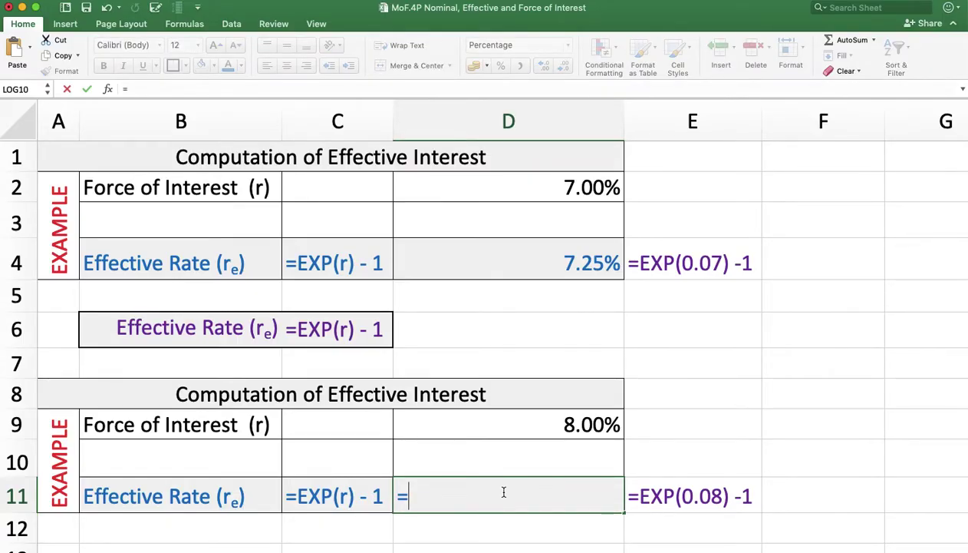
type("E")
scroll(470, 412, "down", 2)
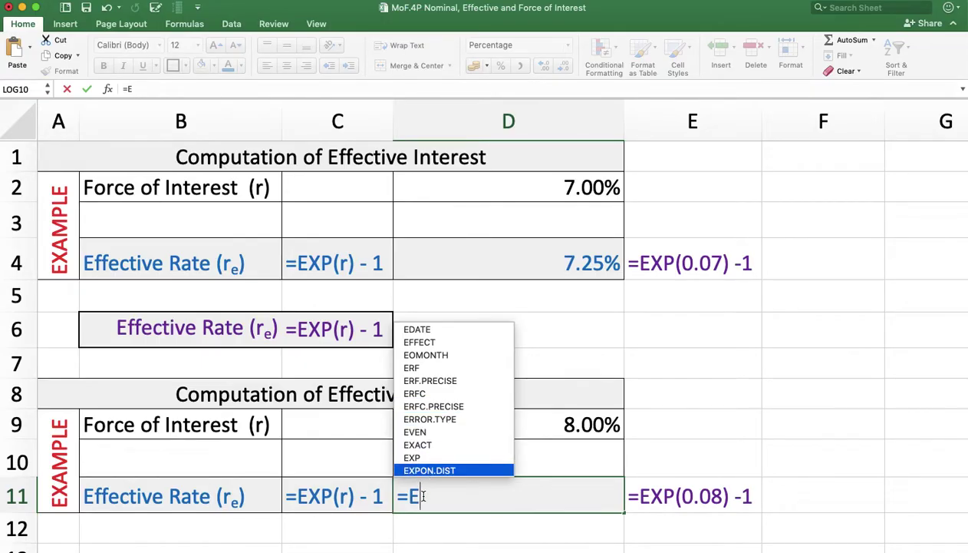
type("x")
double_click(412, 394)
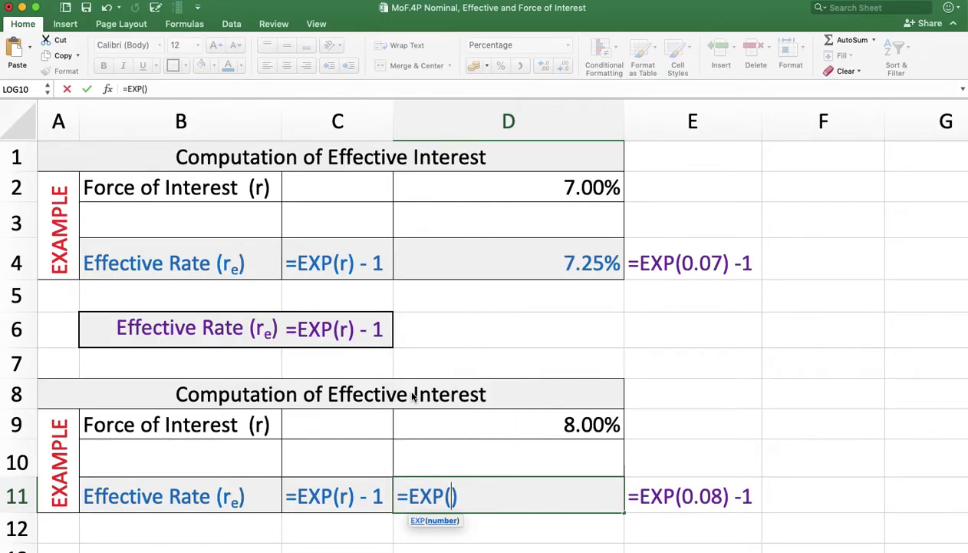
left_click(537, 414)
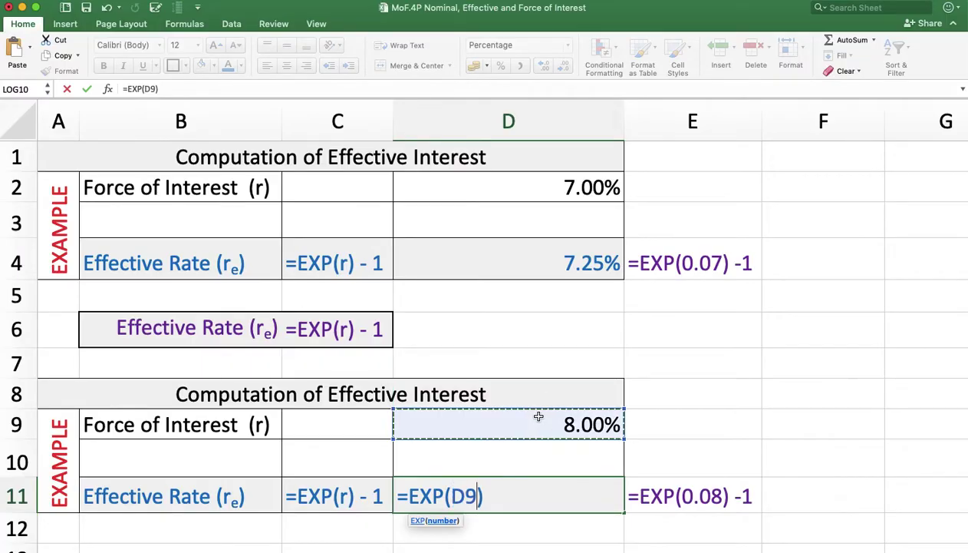
left_click(500, 495)
type("=")
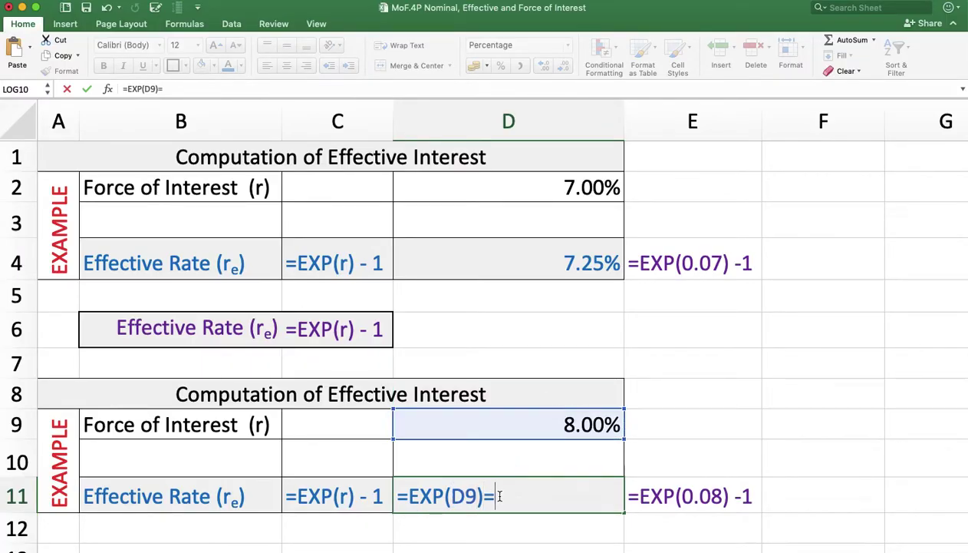
key("BackSpace")
type("-1")
key("Return")
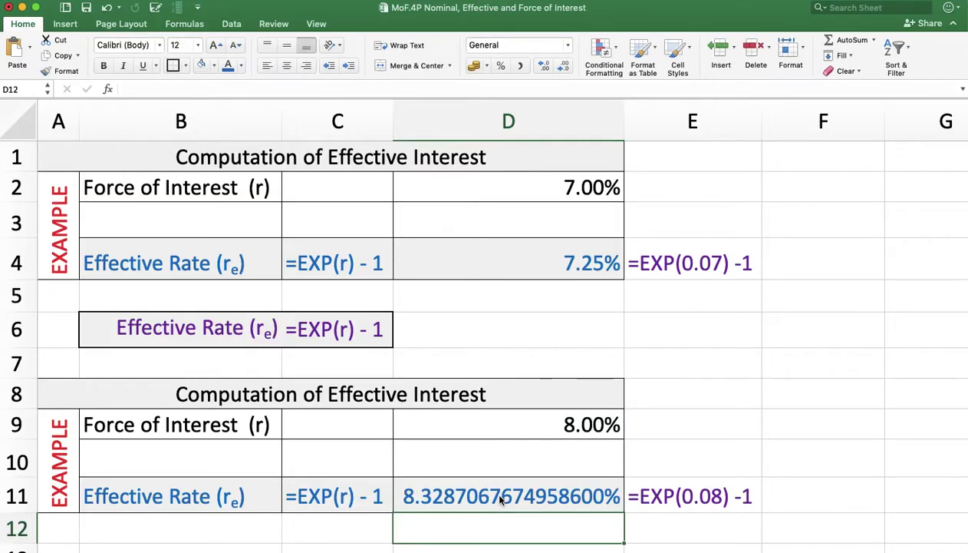
- Reduce D11's decimals so it shows 8.33%, then move to the next worksheet
left_click(500, 499)
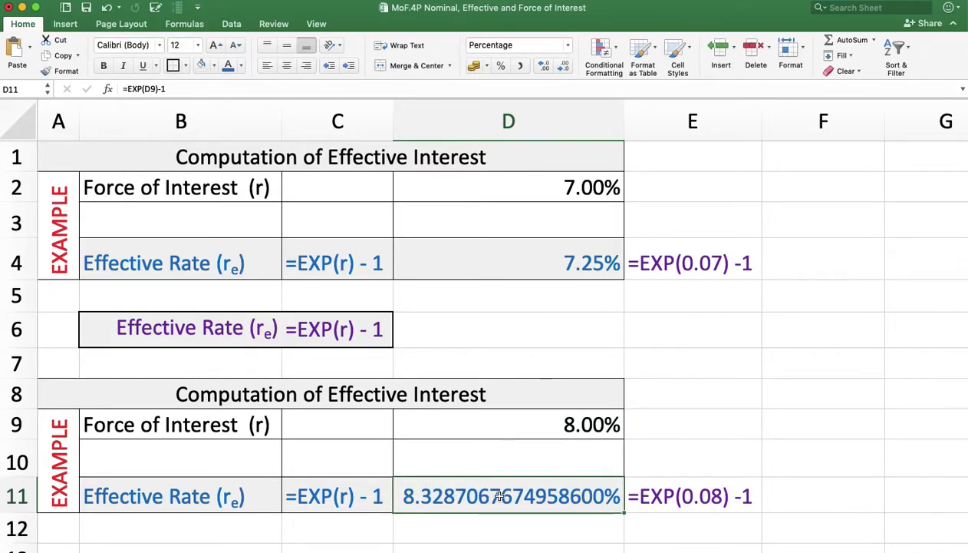
left_click(563, 68)
left_click(563, 69)
left_click(563, 68)
left_click(562, 68)
left_click(563, 69)
left_click(562, 68)
double_click(562, 69)
double_click(562, 68)
double_click(563, 68)
double_click(563, 68)
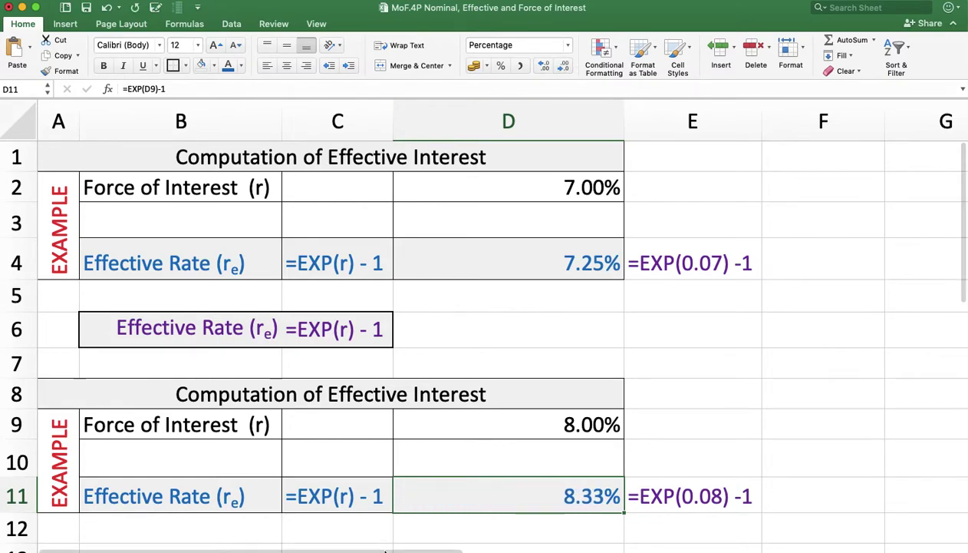
key("ctrl+Page_Down")
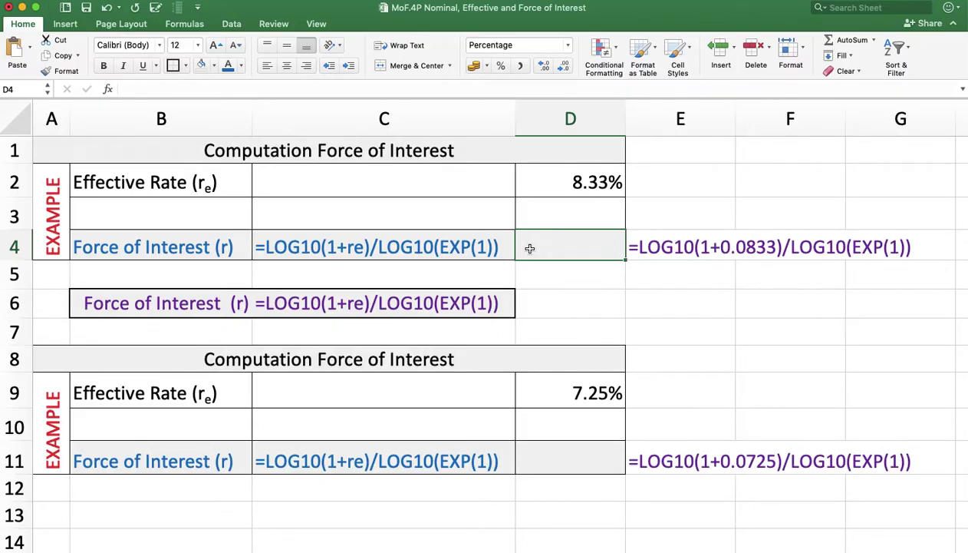
- Enter =LOG10(1+D2)/LOG10(EXP(1)) in D4, turning the 8.33% effective rate into 8.00%
type("=l")
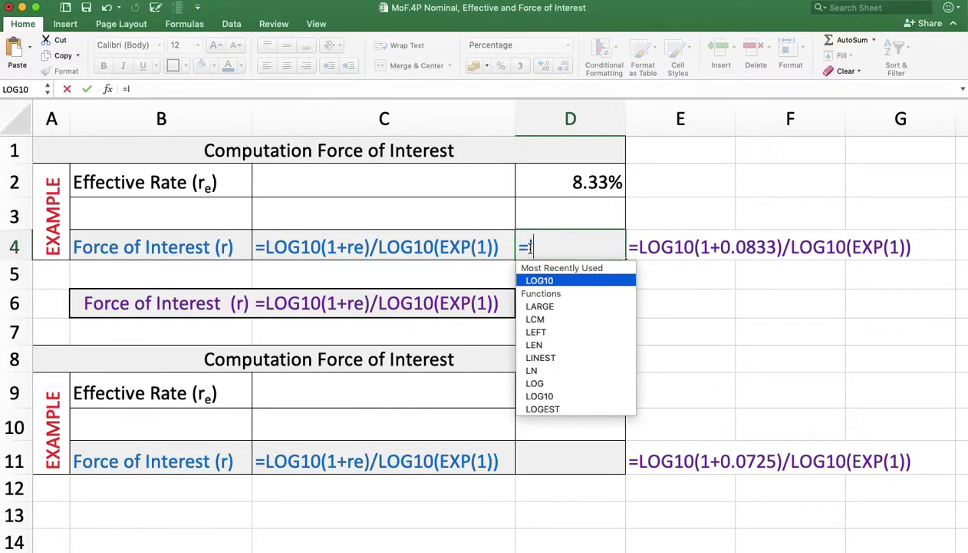
double_click(539, 281)
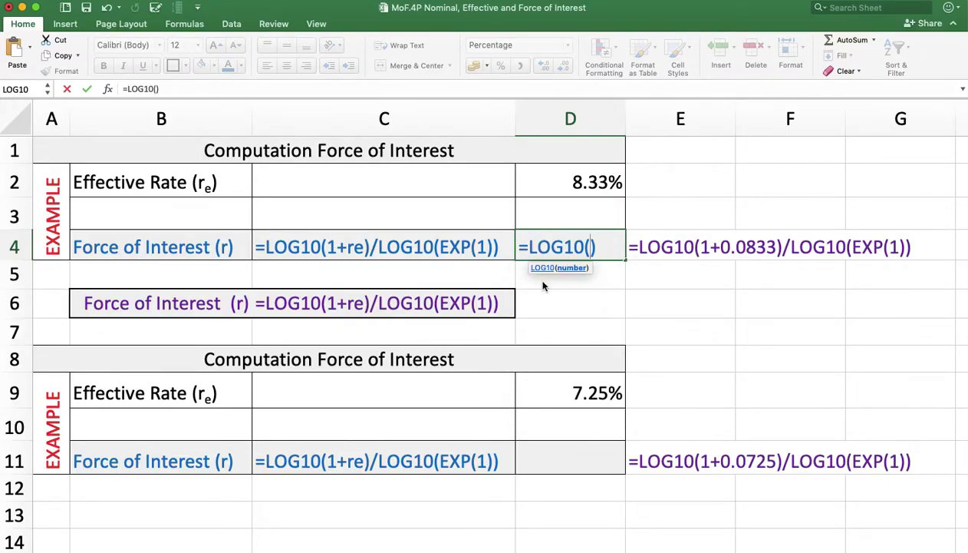
type("1")
key("BackSpace")
type("1+")
left_click(572, 184)
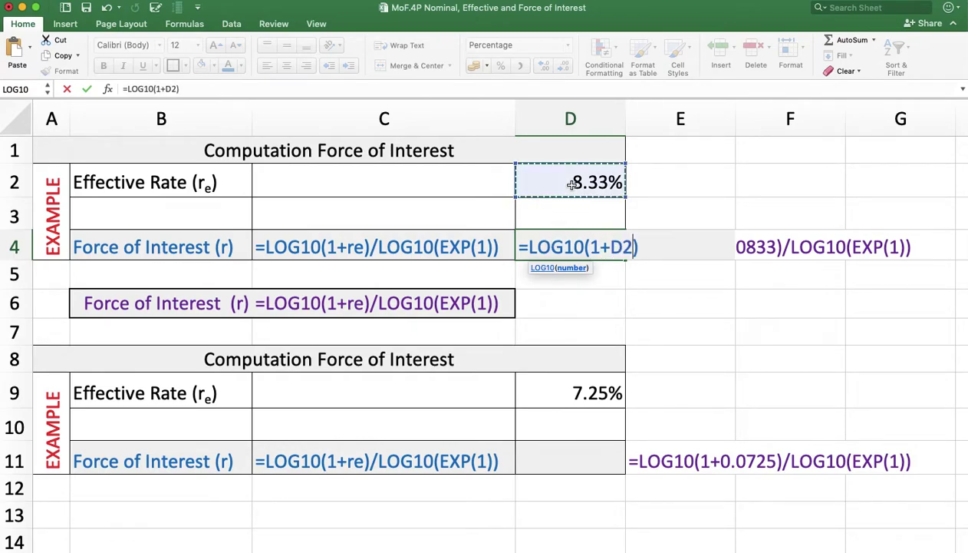
type(")")
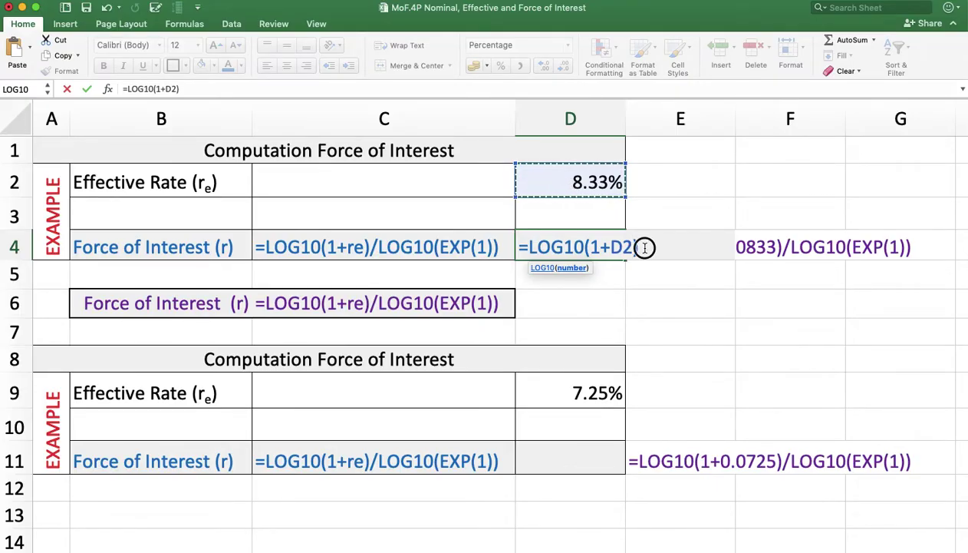
type("/L")
double_click(611, 283)
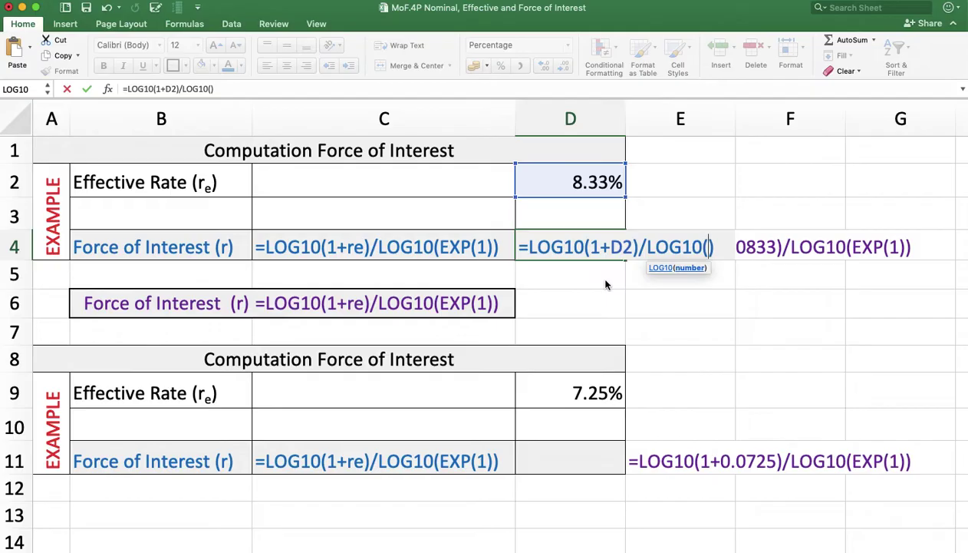
type("E")
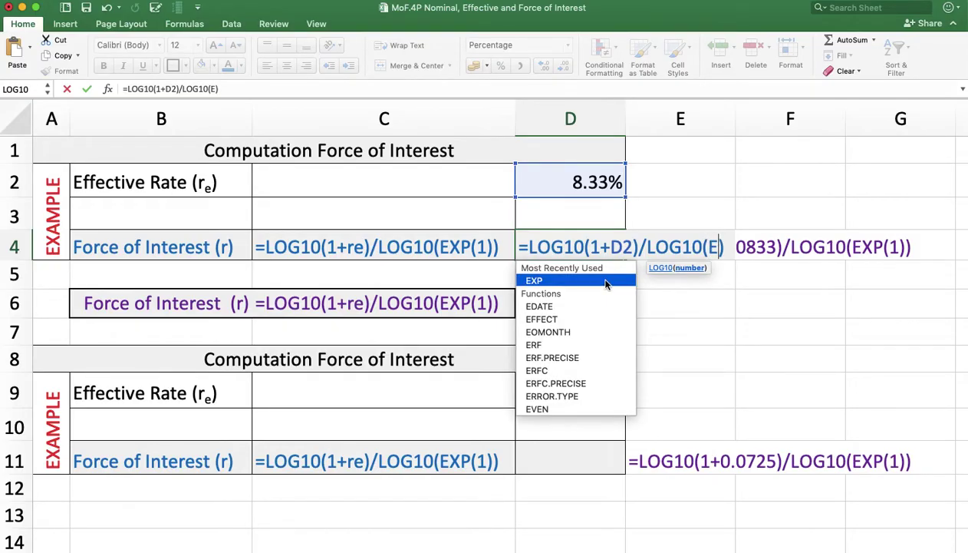
double_click(606, 281)
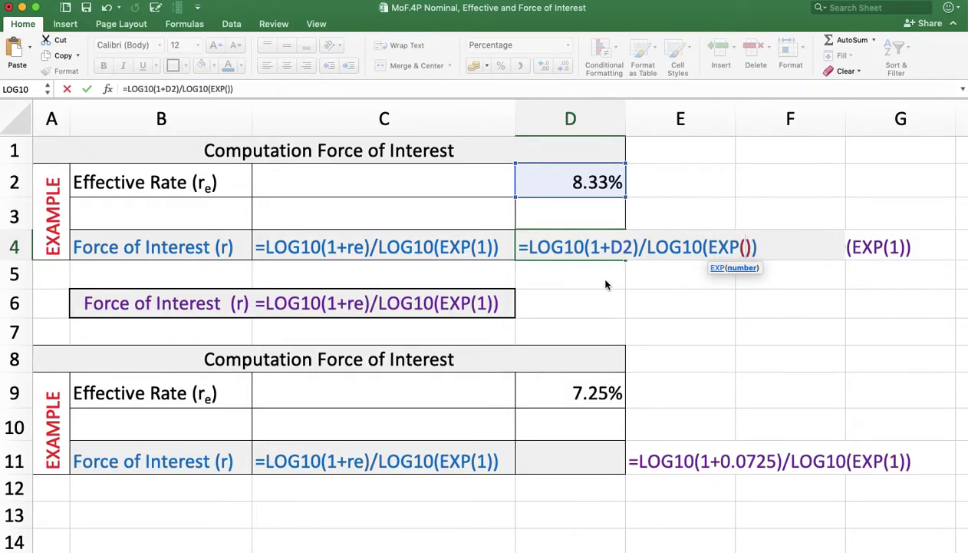
type("1")
key("Return")
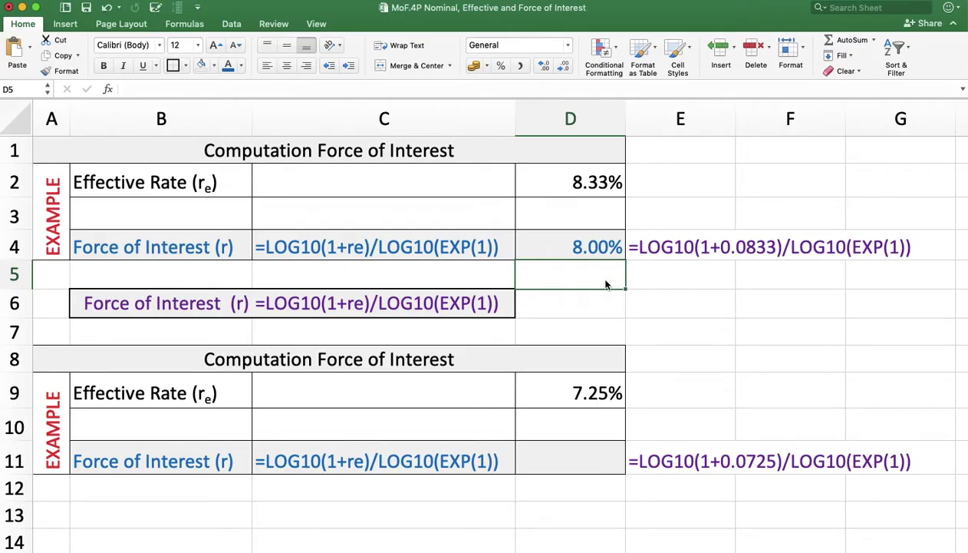
- Enter =LOG10(1+D9)/LOG10(EXP(1)) in D11, returning 7.00% from the 7.25% effective rate
left_click(571, 467)
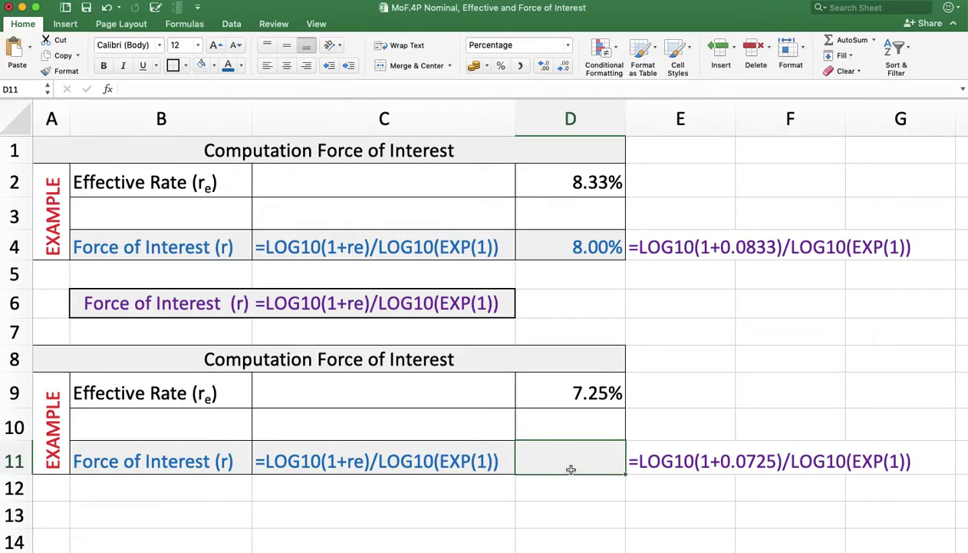
type("=")
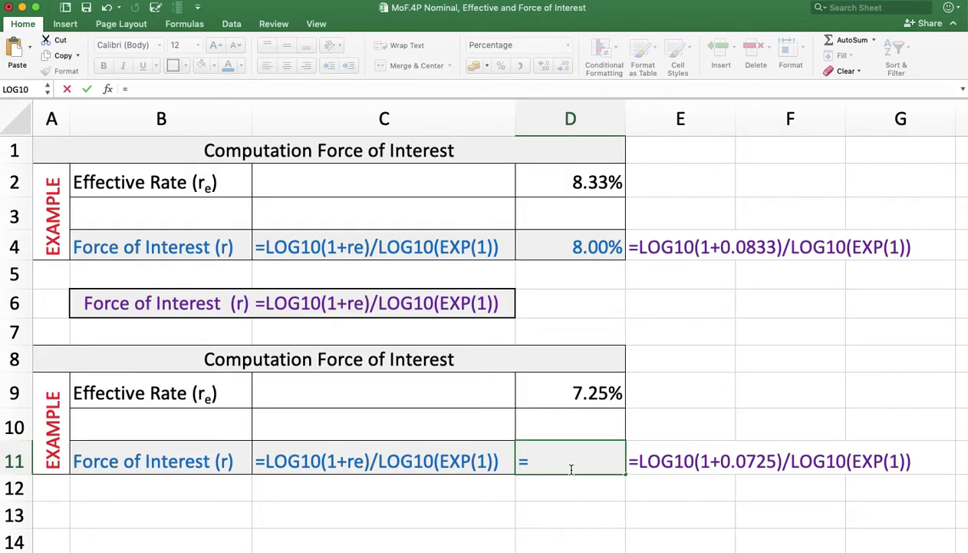
type("L")
double_click(644, 450)
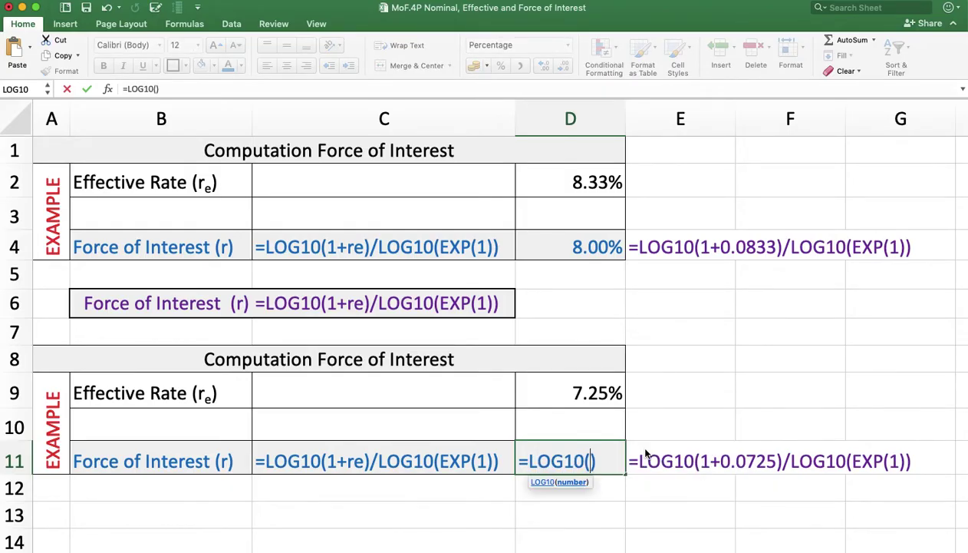
type("1+")
left_click(606, 394)
type(")")
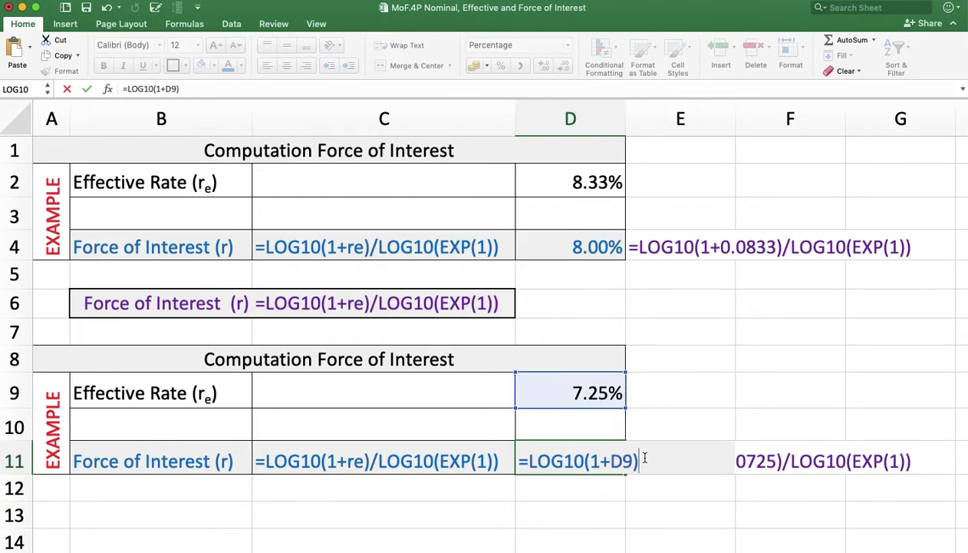
type("/L")
key("Tab")
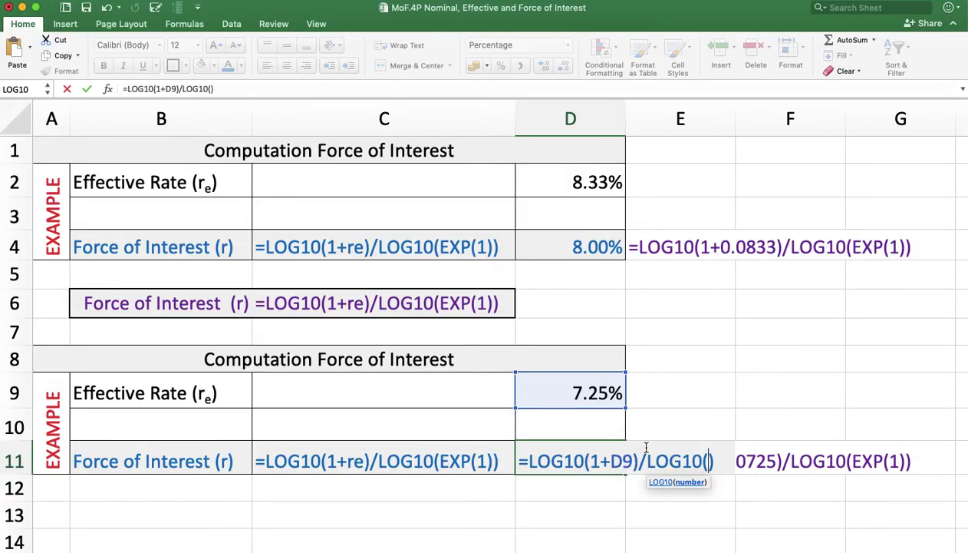
type("E")
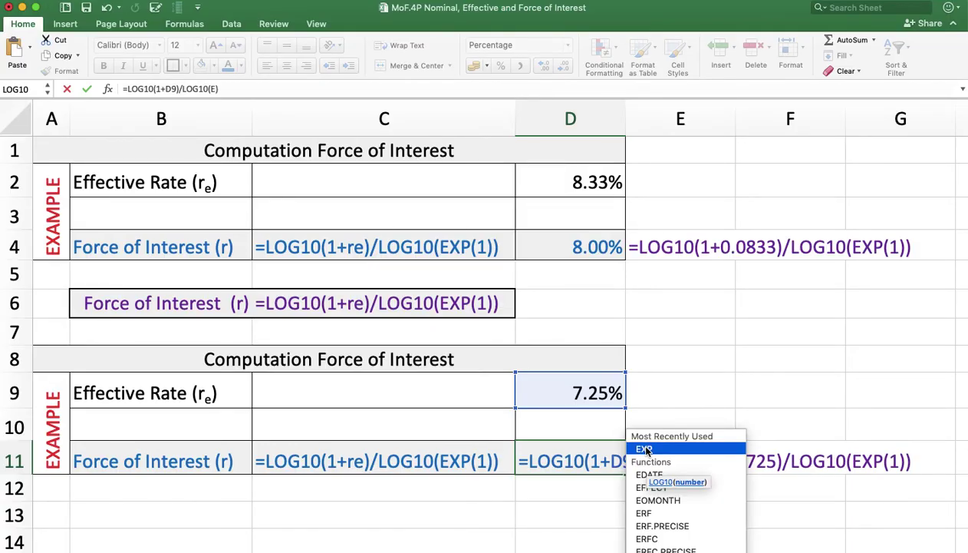
double_click(646, 450)
type("1")
left_click(768, 462)
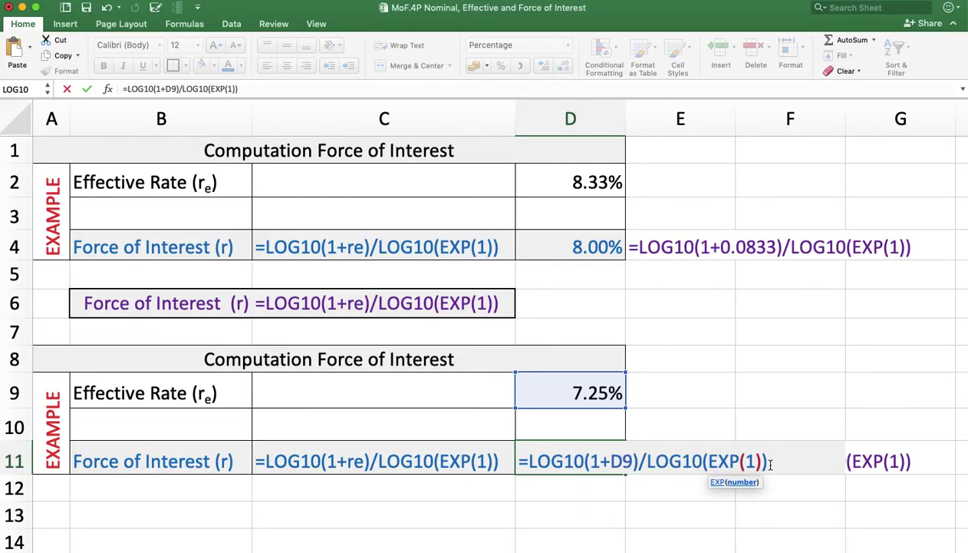
key("Return")
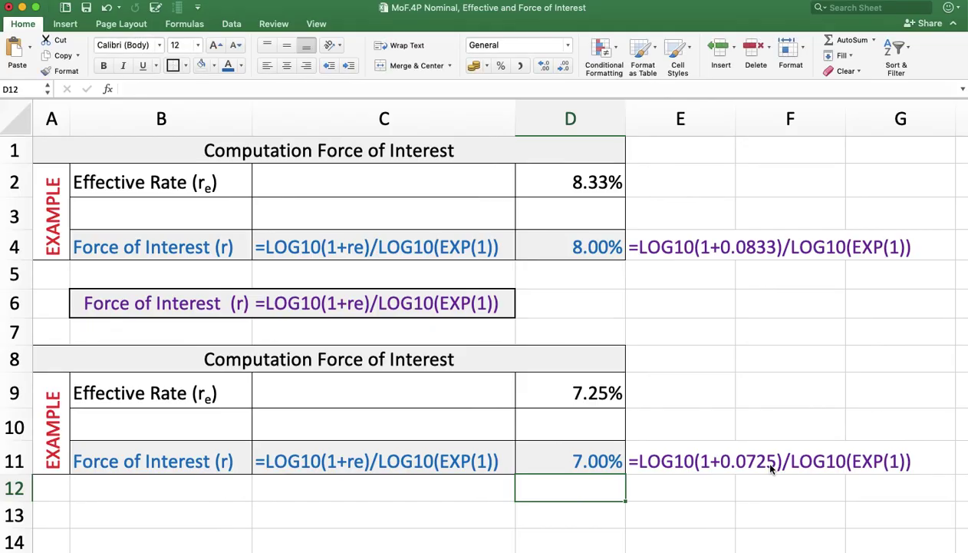